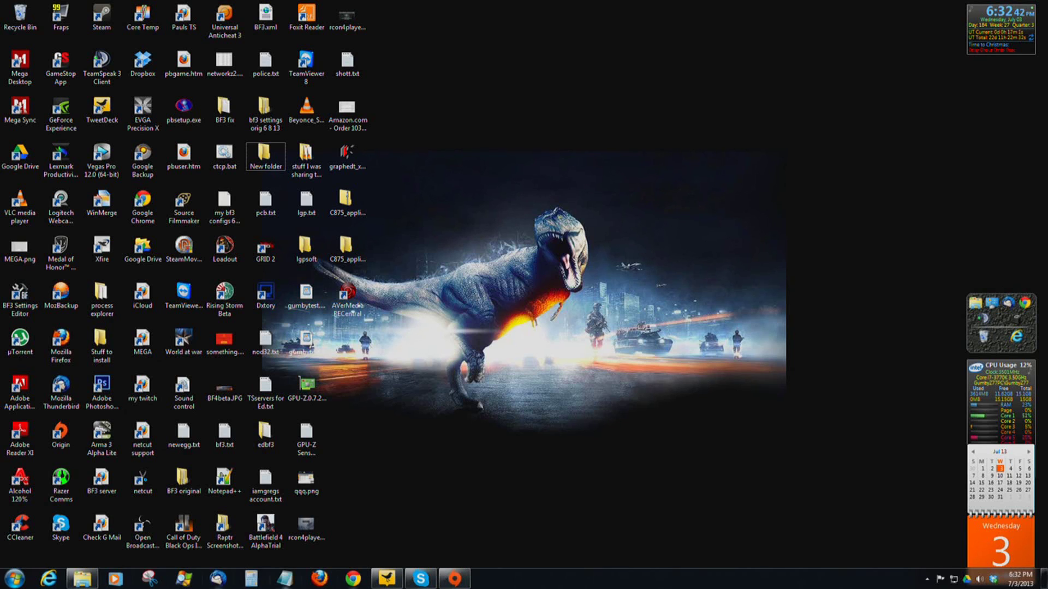
click(14, 579)
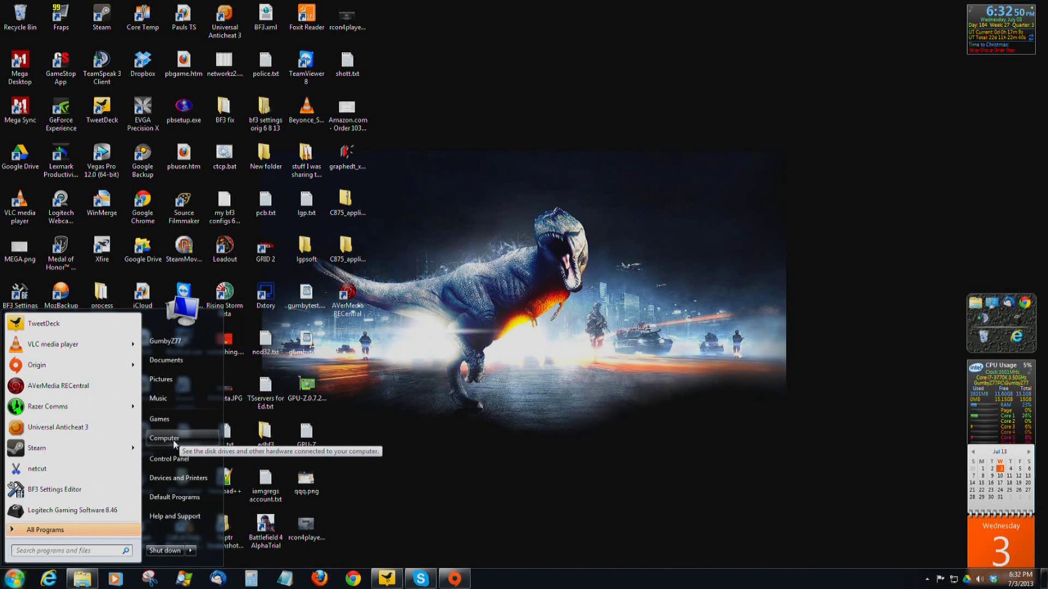
click(176, 460)
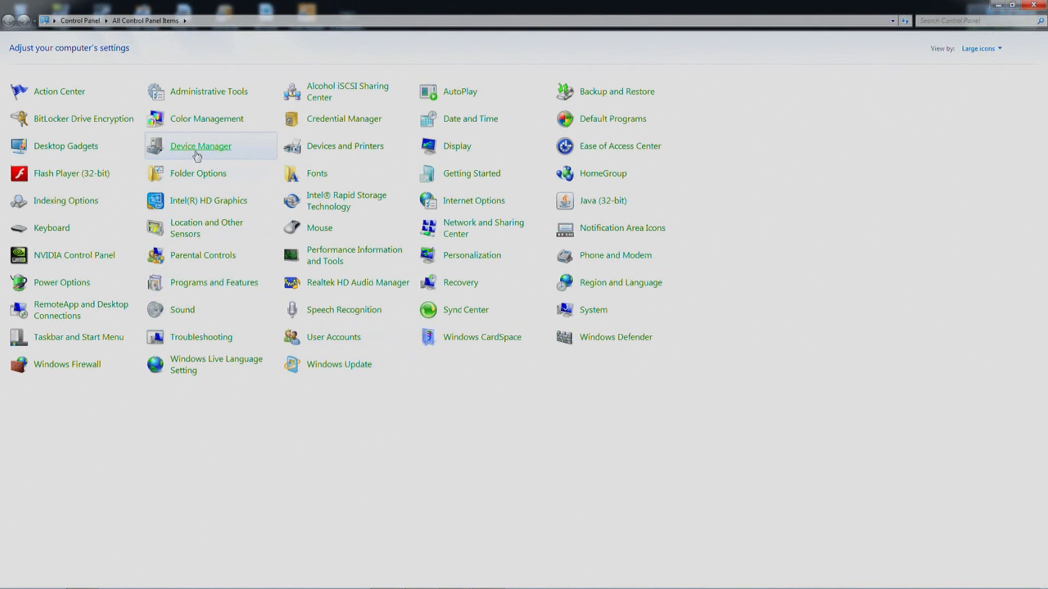
click(194, 152)
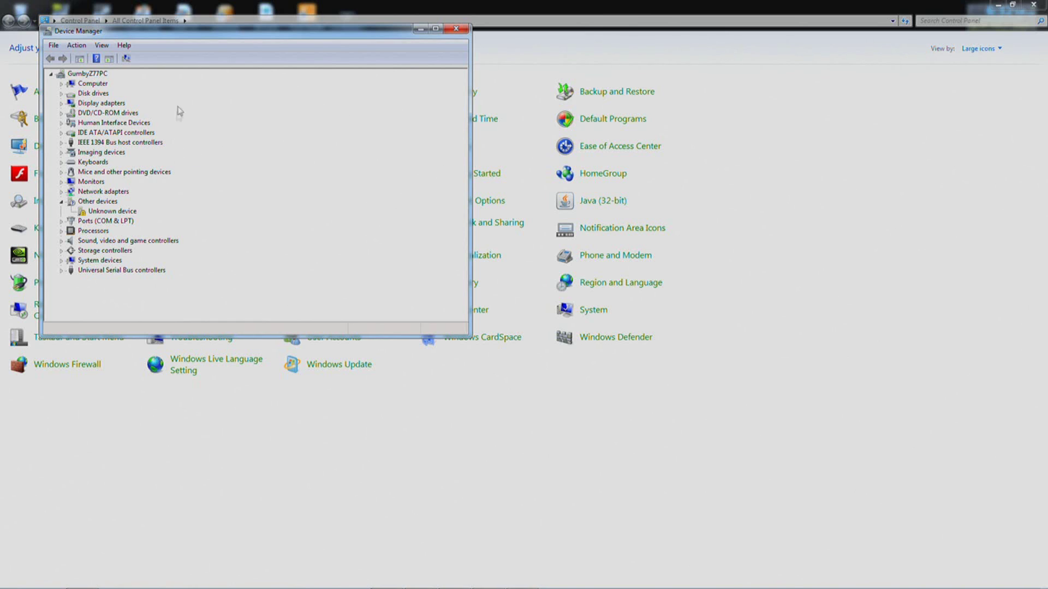
click(62, 241)
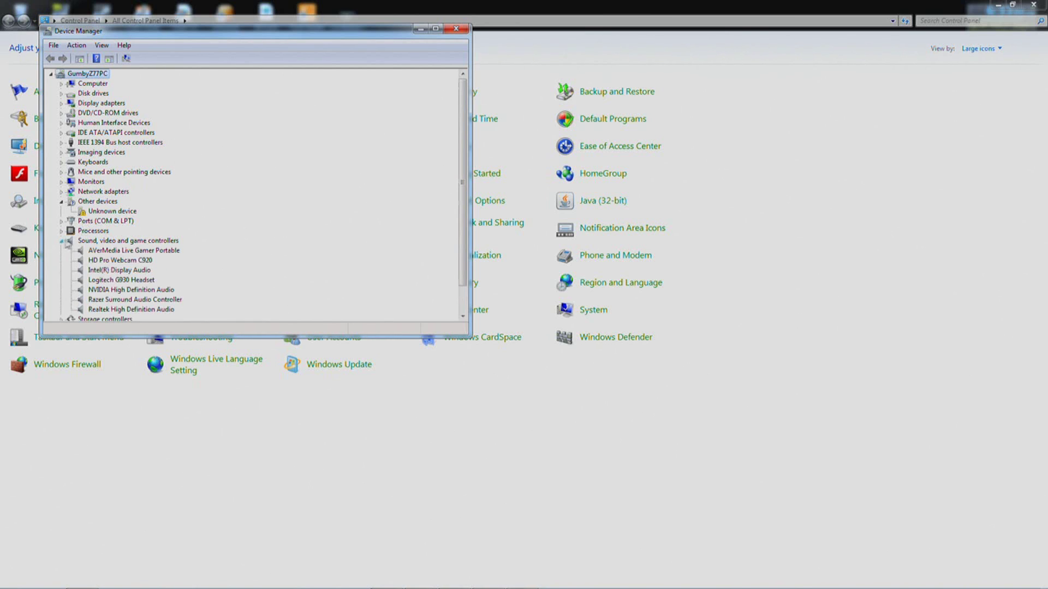
click(112, 281)
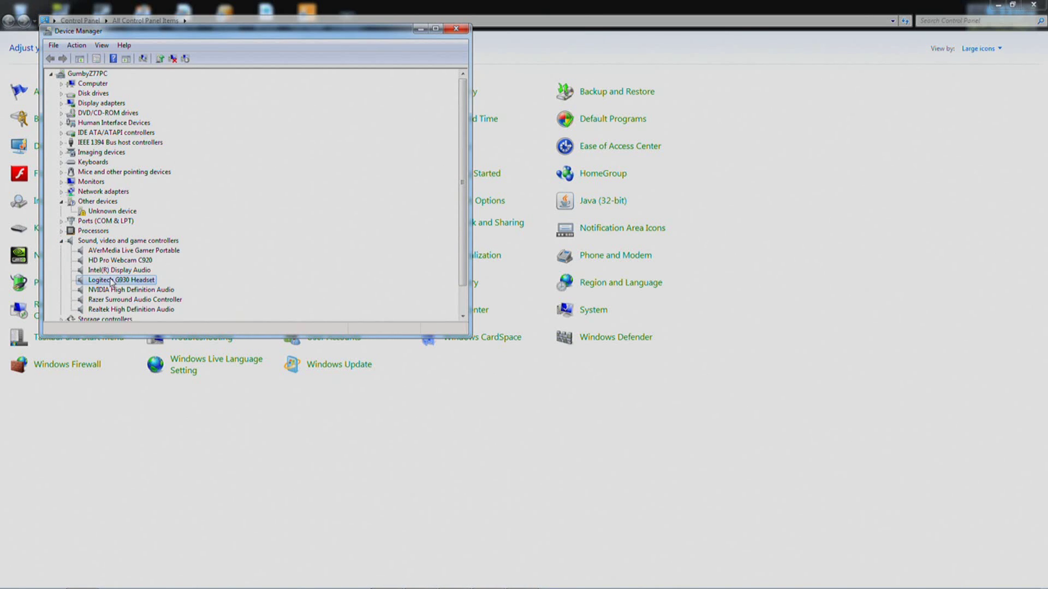
right_click(111, 281)
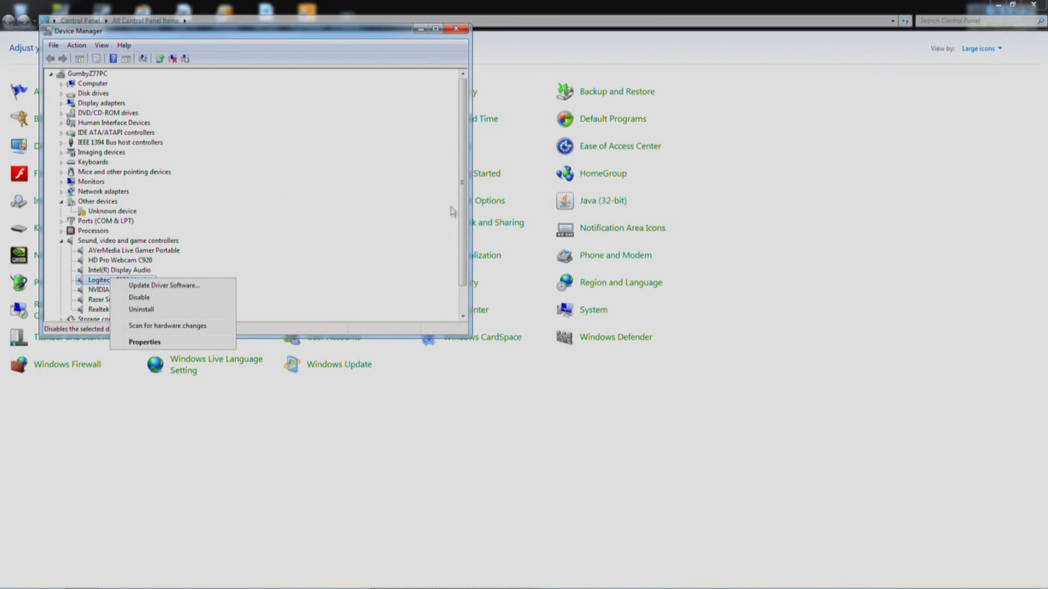
click(460, 31)
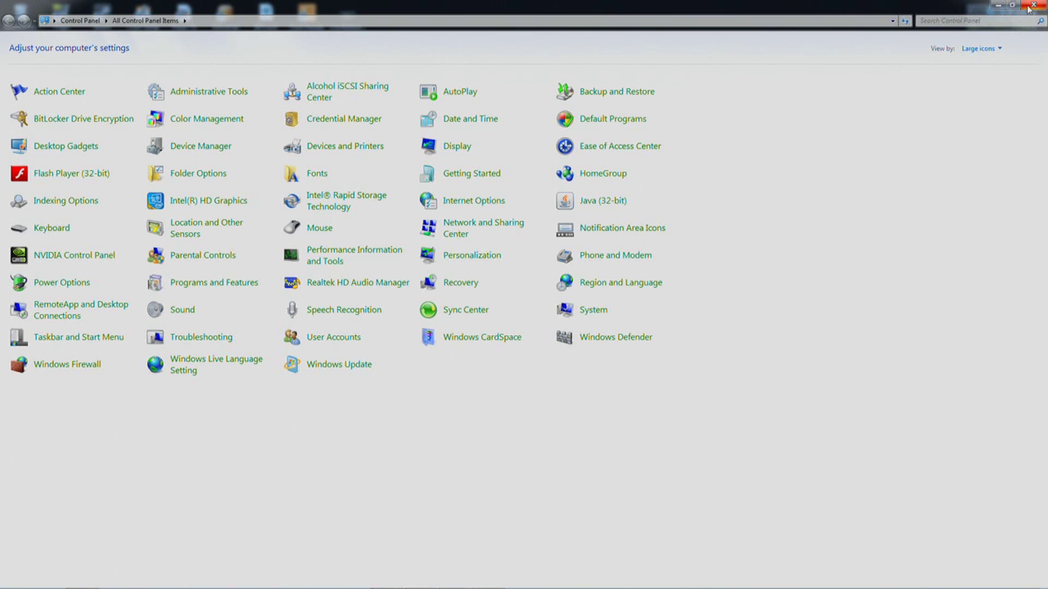
Close Control Panel, then select and deselect the AVerMedia RECentral desktop shortcut
click(1030, 8)
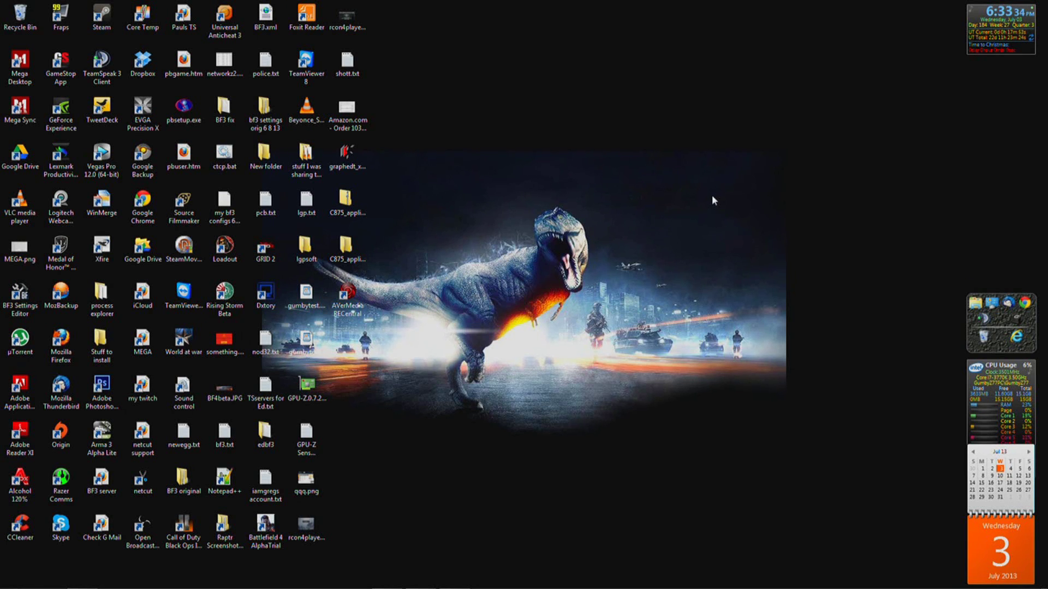
click(344, 309)
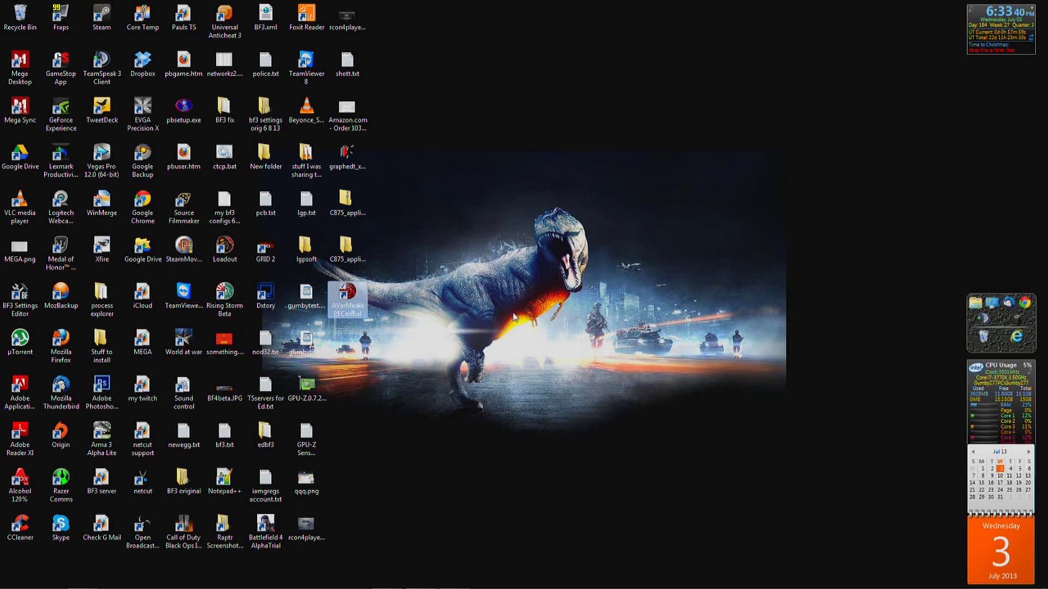
click(668, 456)
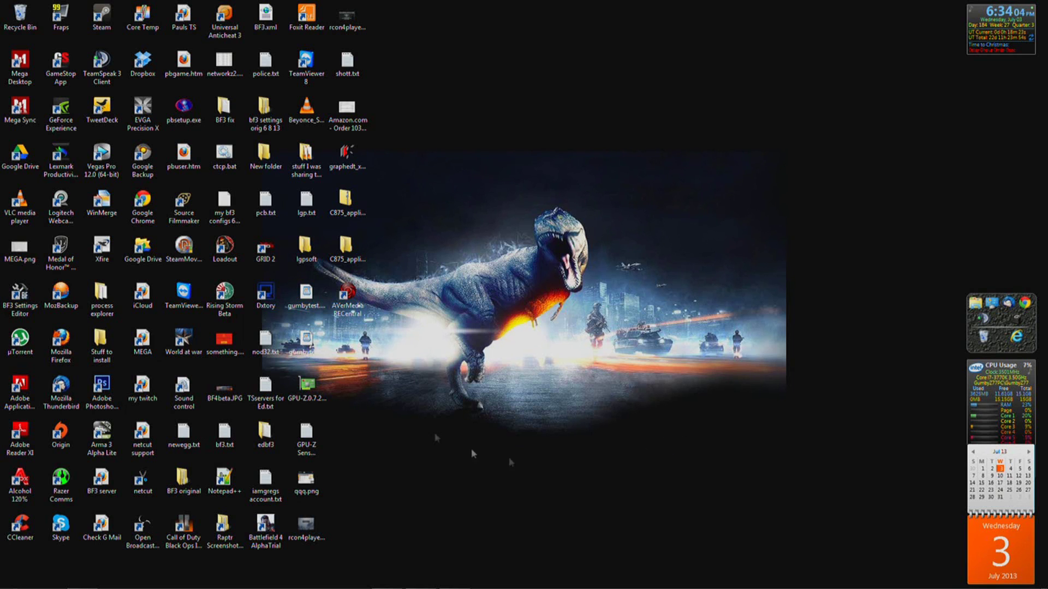
mouse_move(129, 583)
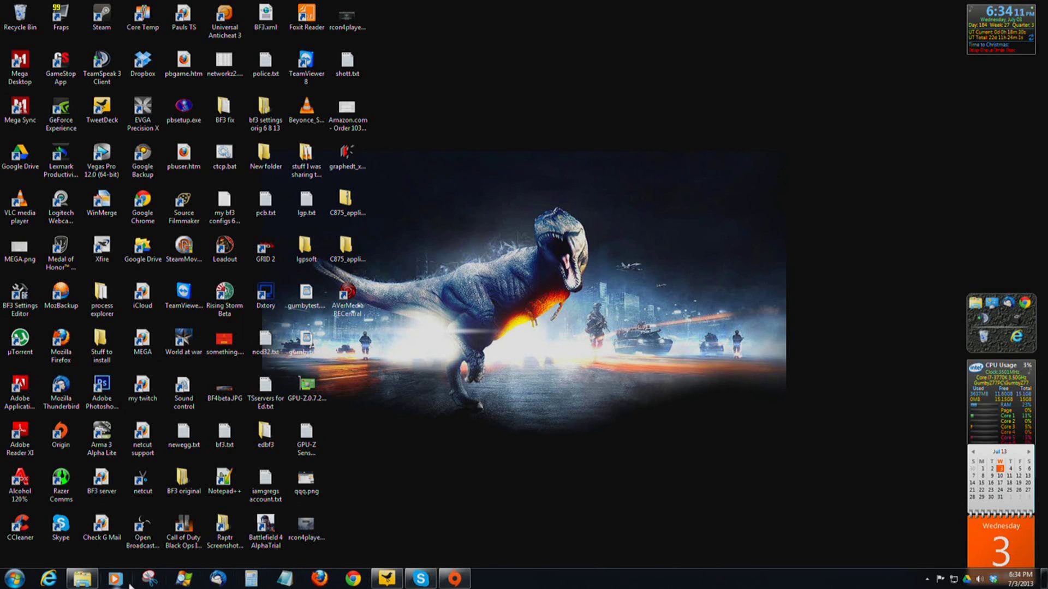
click(92, 579)
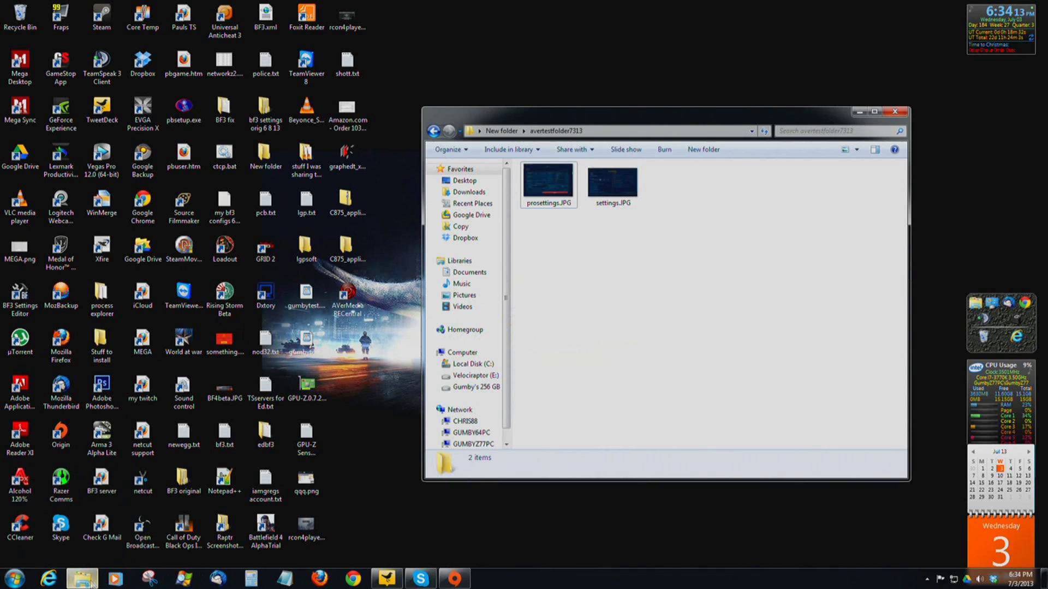
click(595, 193)
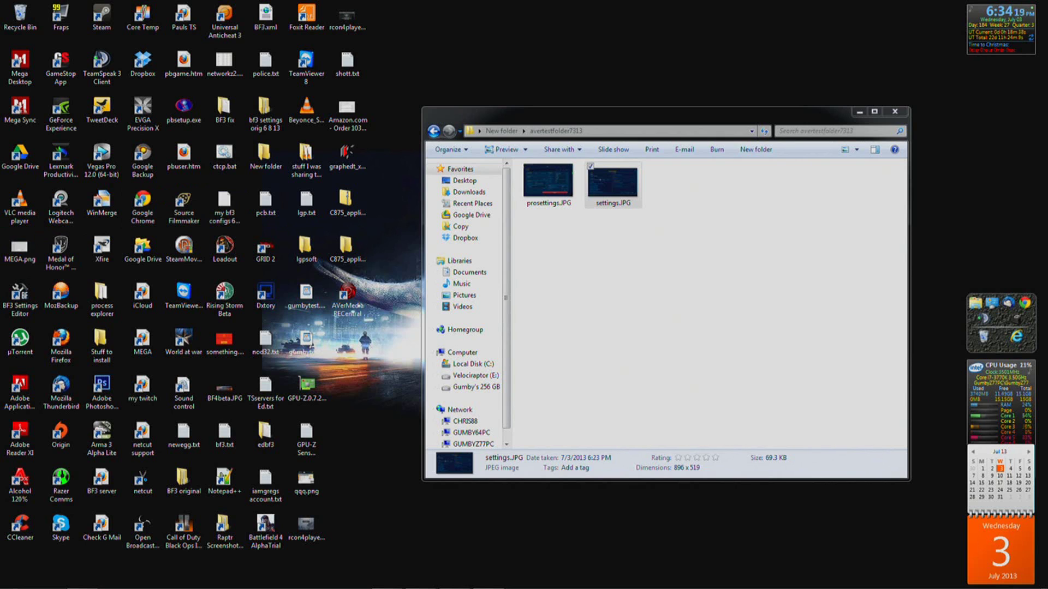
key(Return)
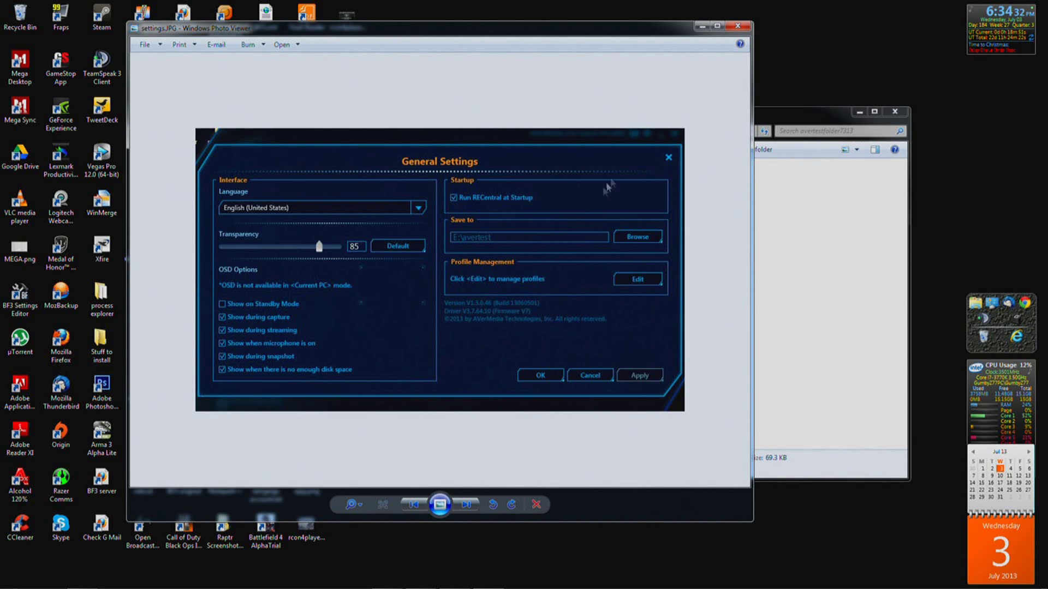
click(740, 27)
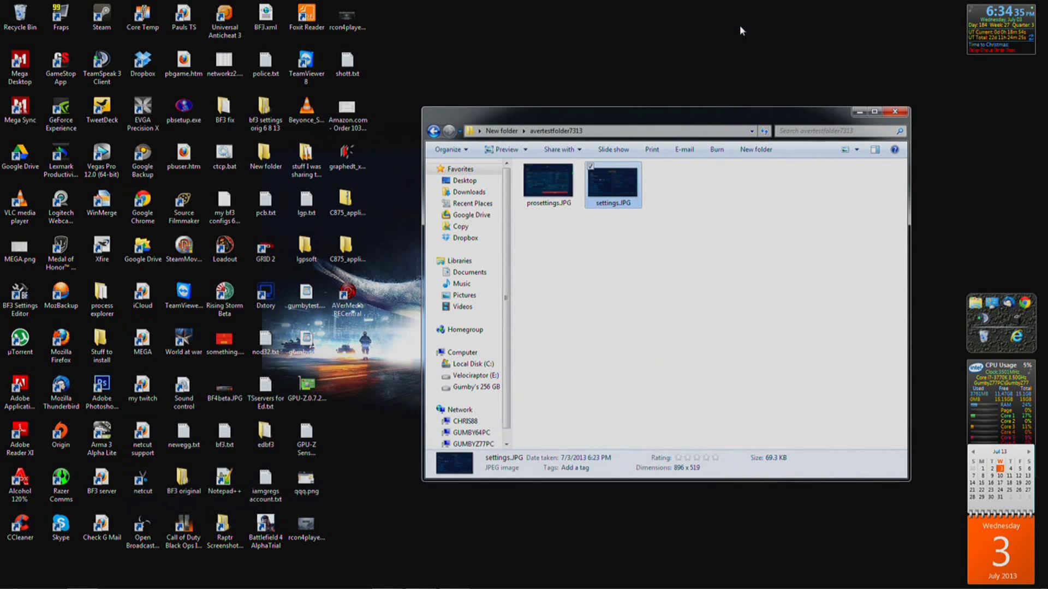
double_click(546, 178)
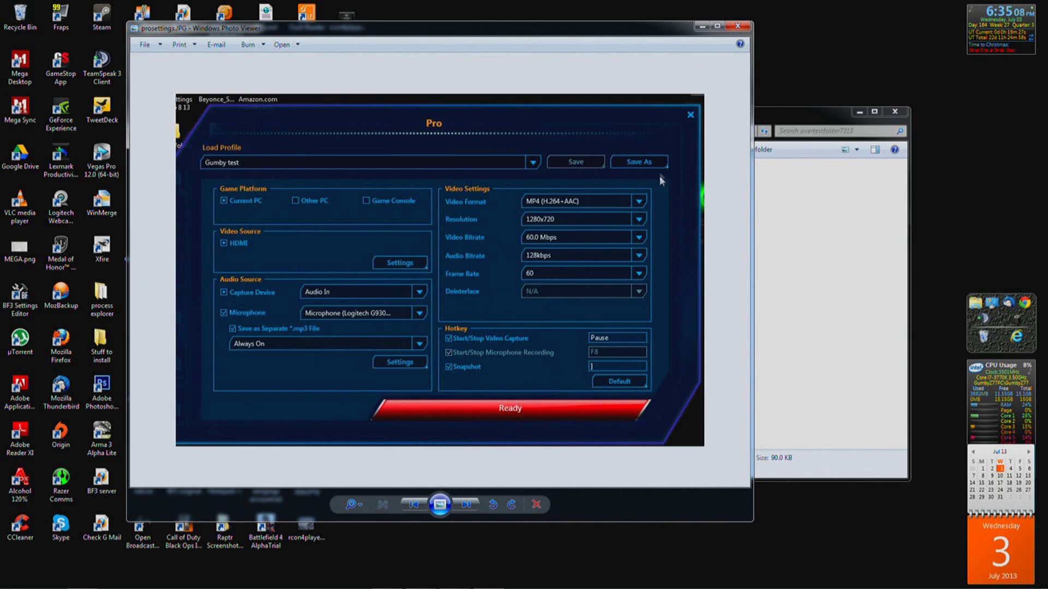
click(742, 27)
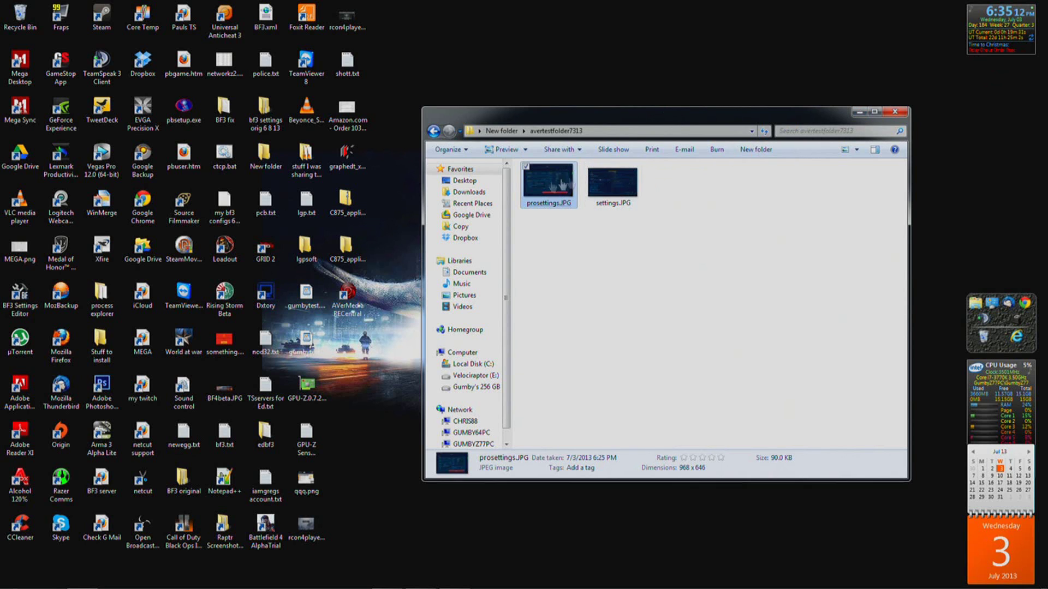
Reopen prosettings.JPG, then close the avertestfolder7313 folder window
double_click(532, 194)
click(895, 112)
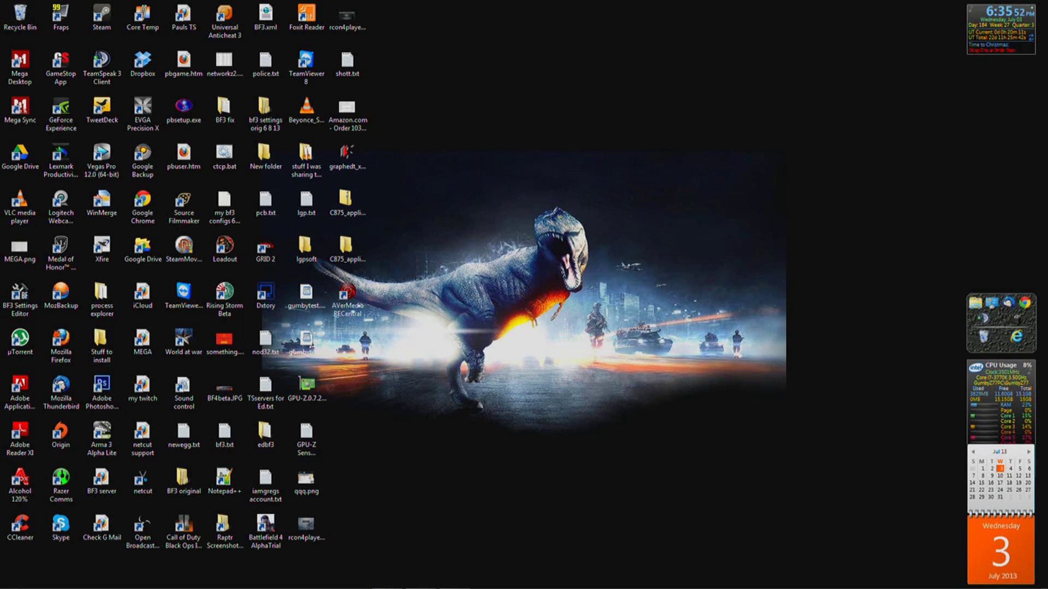
click(927, 578)
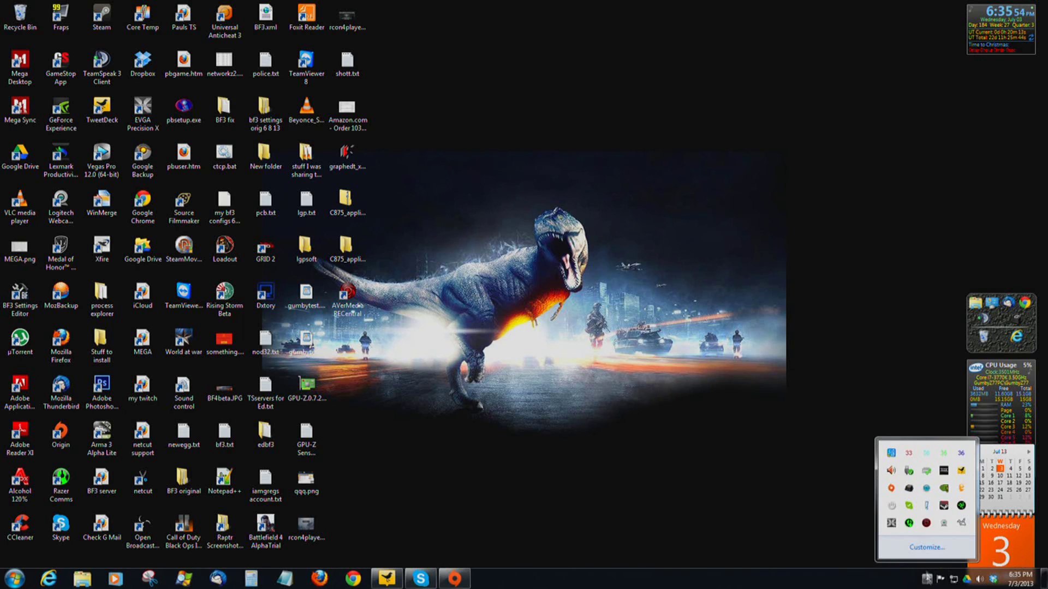
right_click(927, 524)
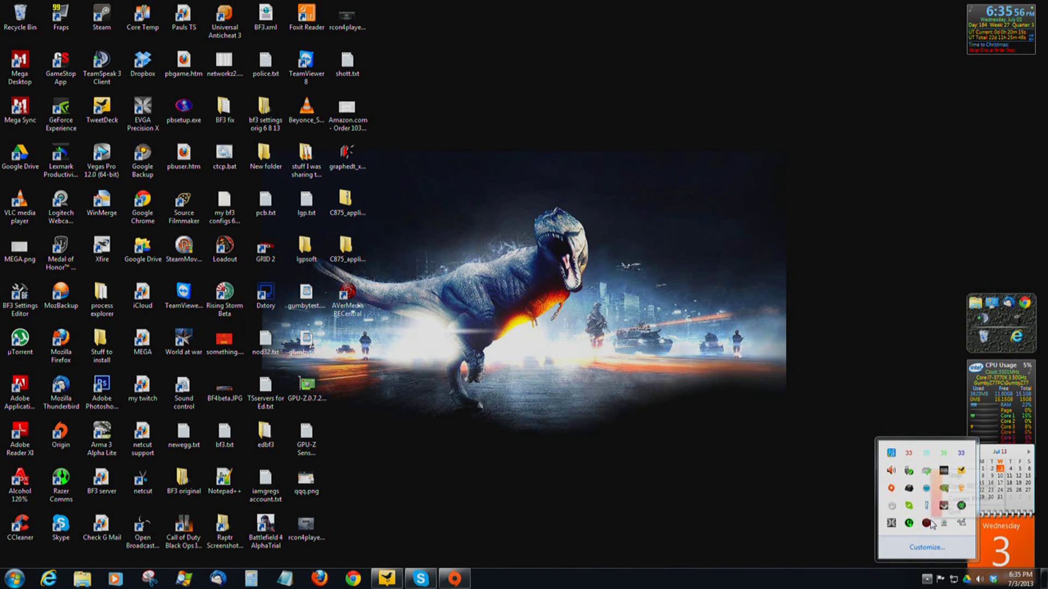
click(802, 494)
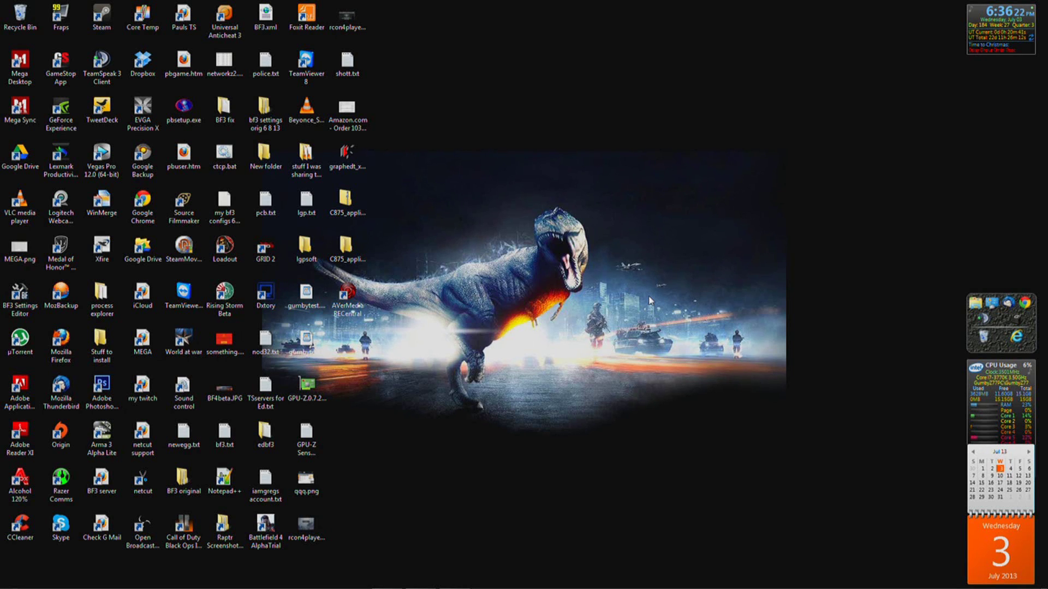
click(15, 578)
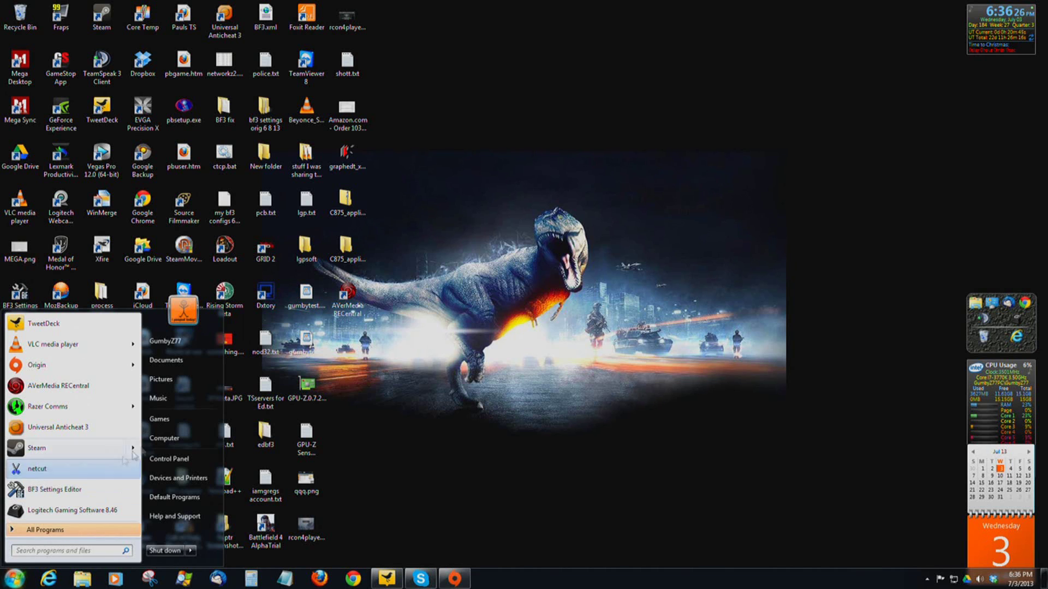
click(157, 460)
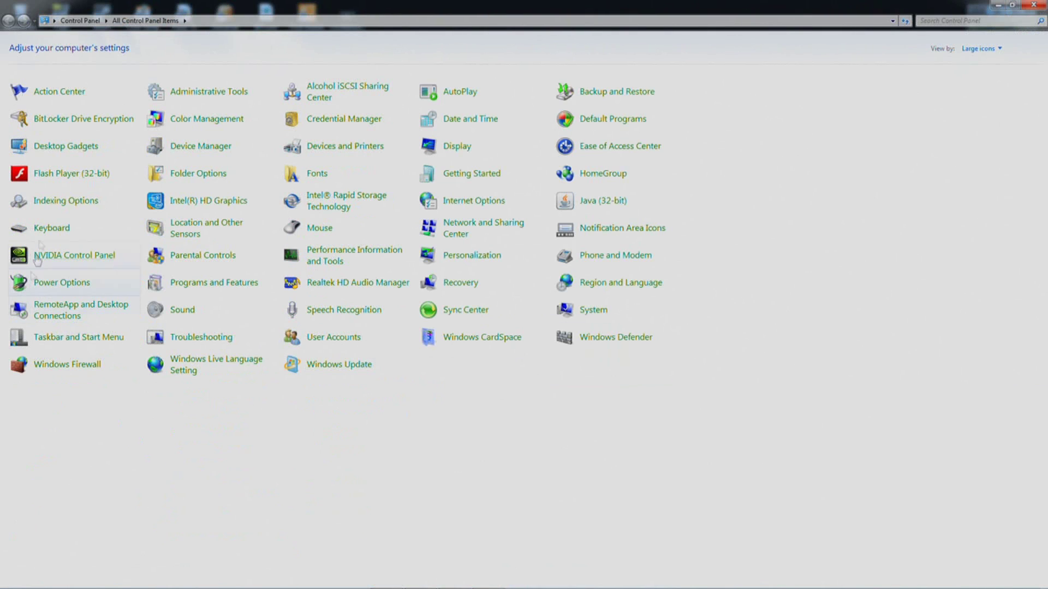
click(200, 146)
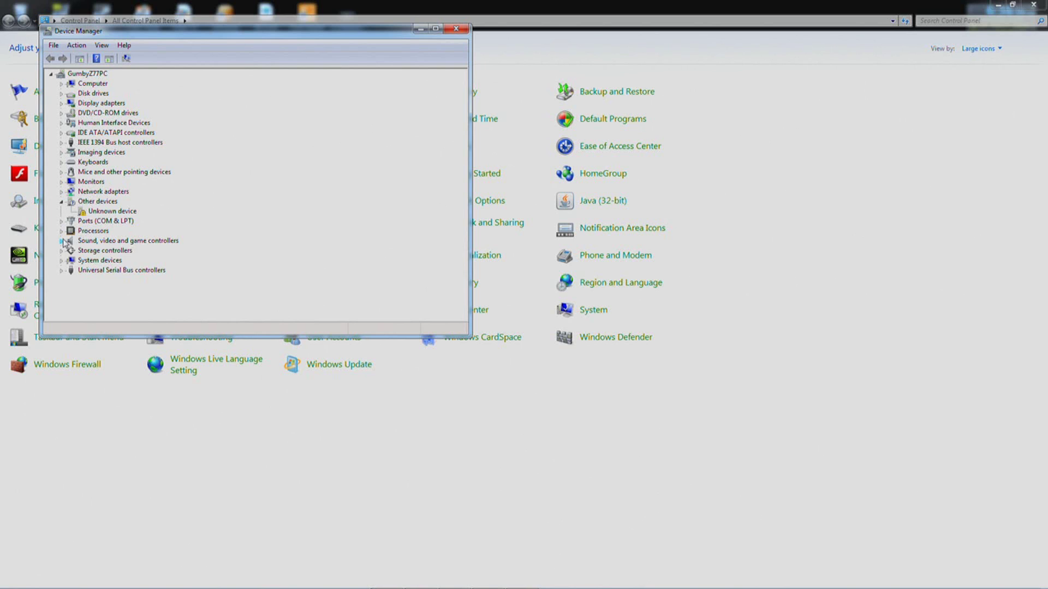
click(62, 241)
click(102, 281)
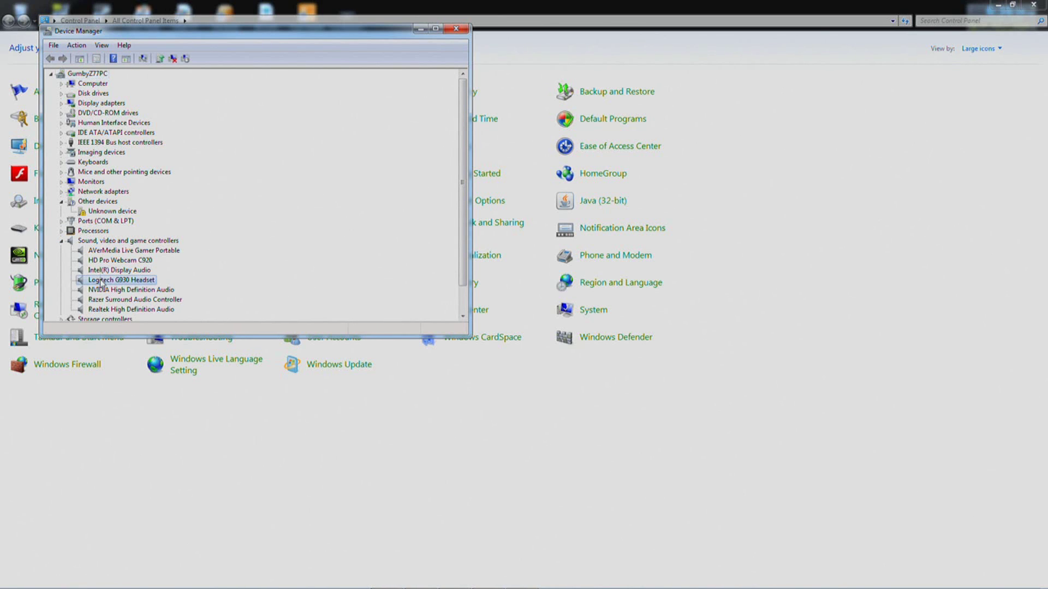
right_click(103, 280)
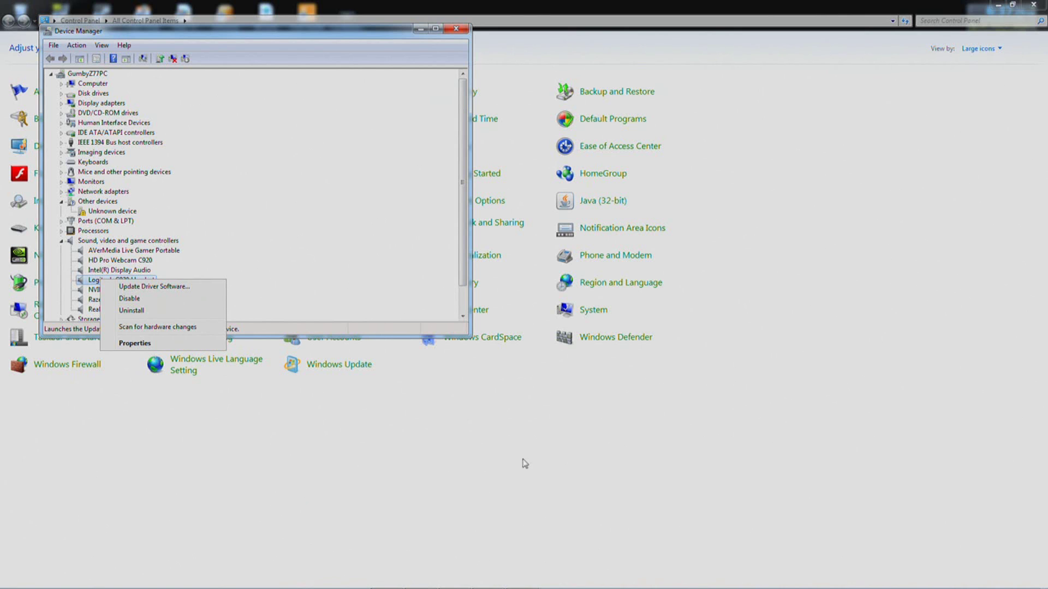
click(459, 30)
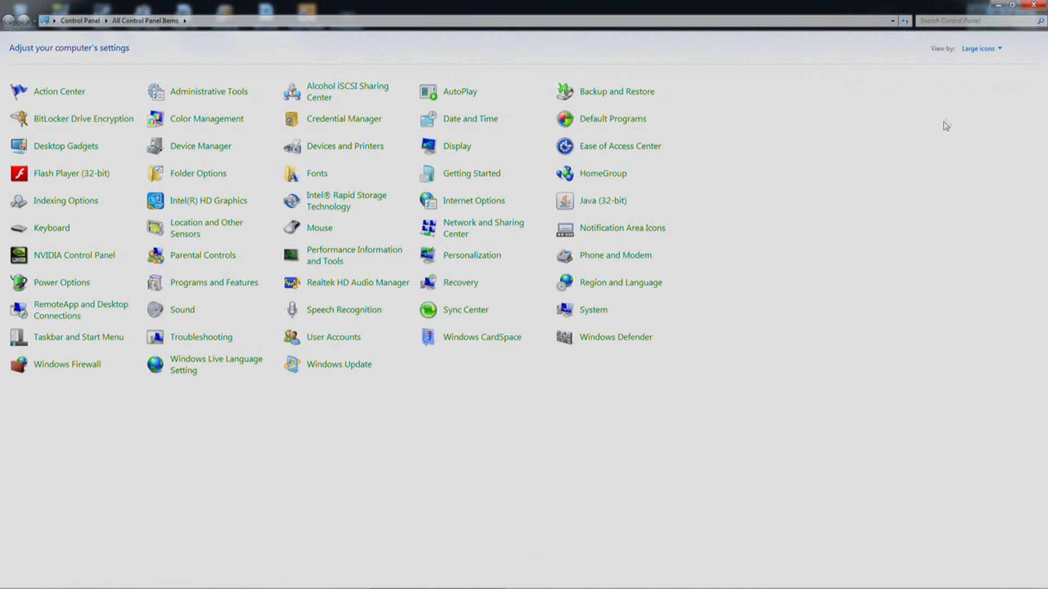
click(1033, 6)
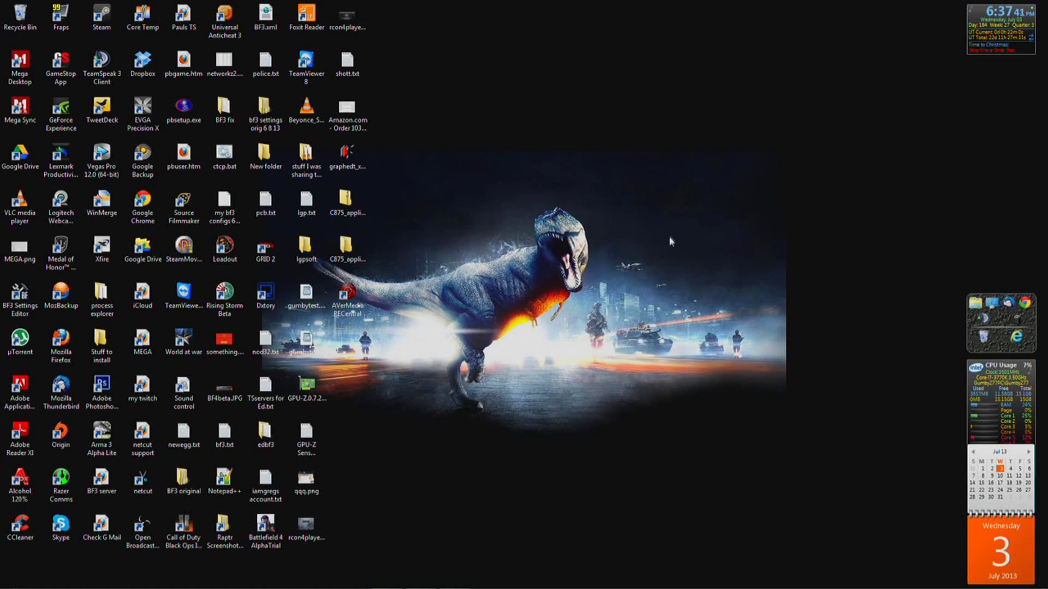